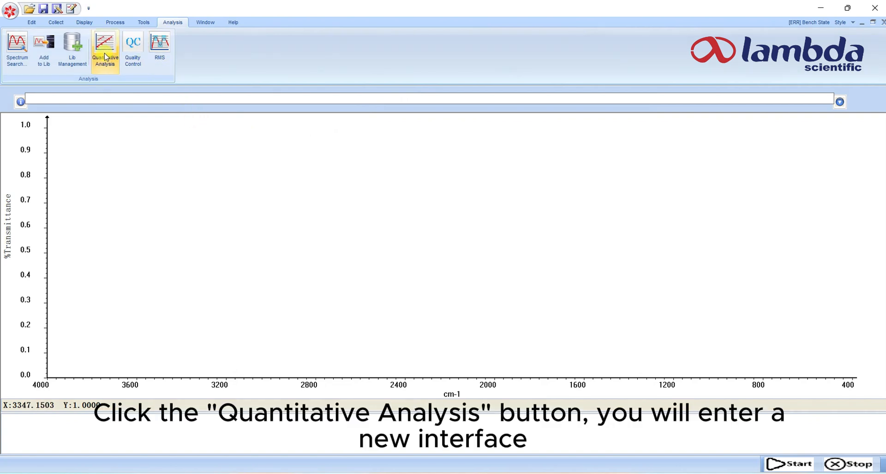
Open the Quantitative Analysis tool, keeping the General template and 5 reference standards for the new method
{"action": "left_click", "coordinate": [105, 56]}
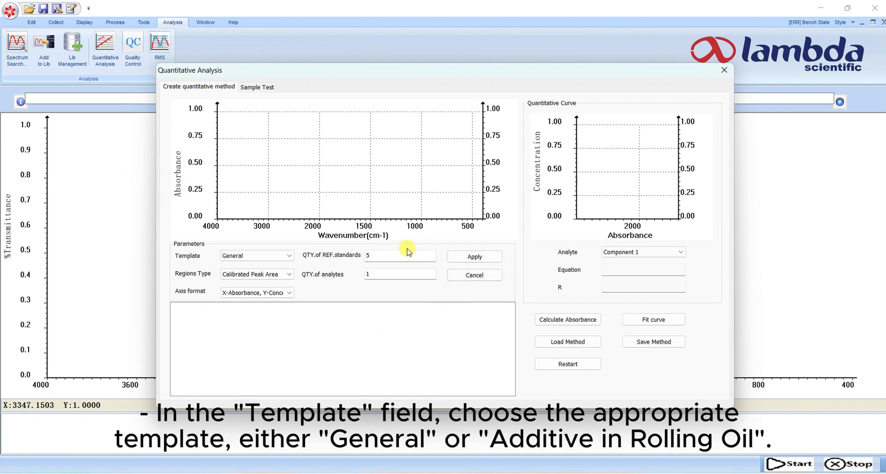
{"action": "left_click", "coordinate": [288, 256]}
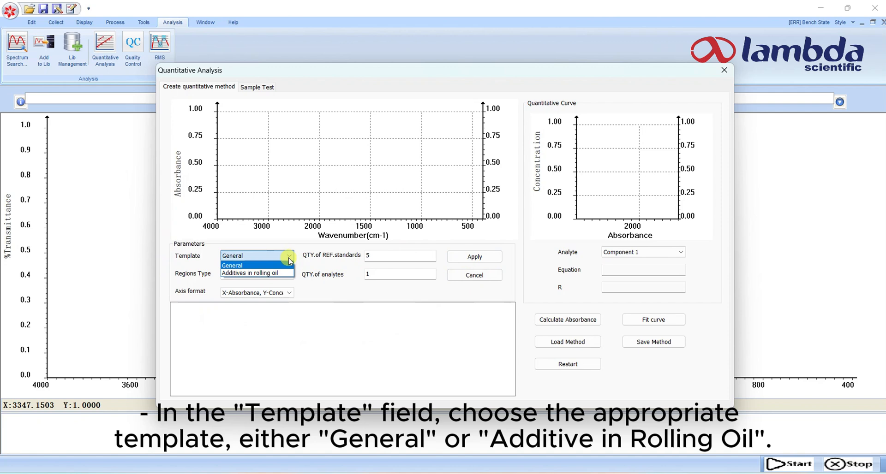
{"action": "left_click", "coordinate": [289, 258]}
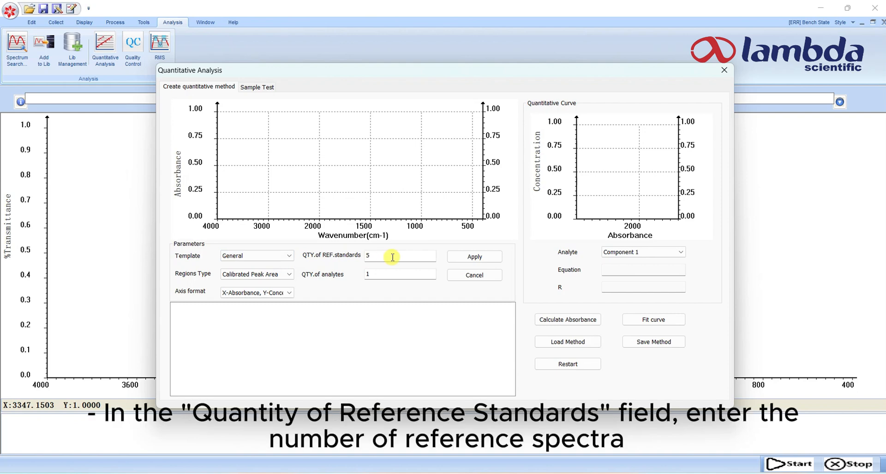
{"action": "left_click_drag", "start_coordinate": [393, 257], "coordinate": [357, 262]}
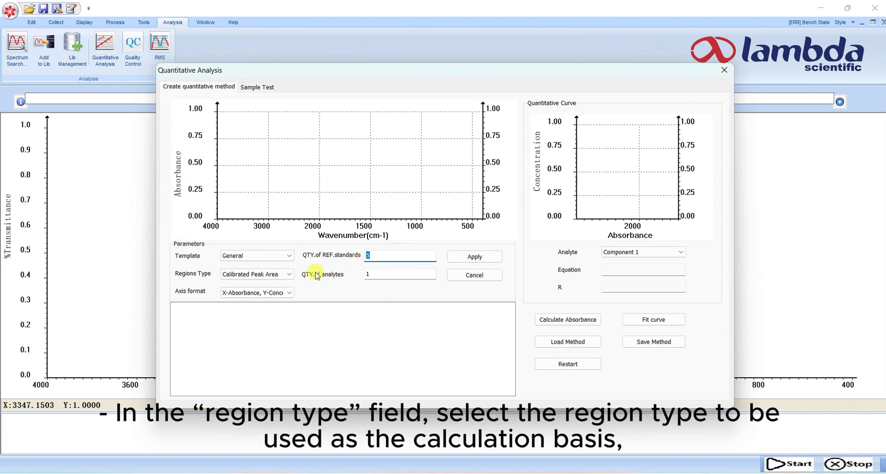
Set the regions type to Calibrated Peak Height, keep 1 analyte and absorbance on the X axis, and apply the parameters
{"action": "left_click", "coordinate": [289, 276]}
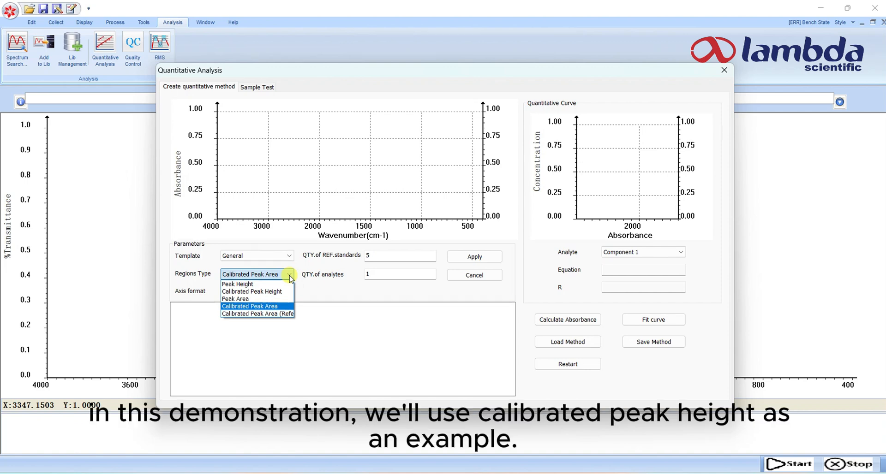
{"action": "left_click", "coordinate": [267, 295]}
{"action": "left_click", "coordinate": [383, 278]}
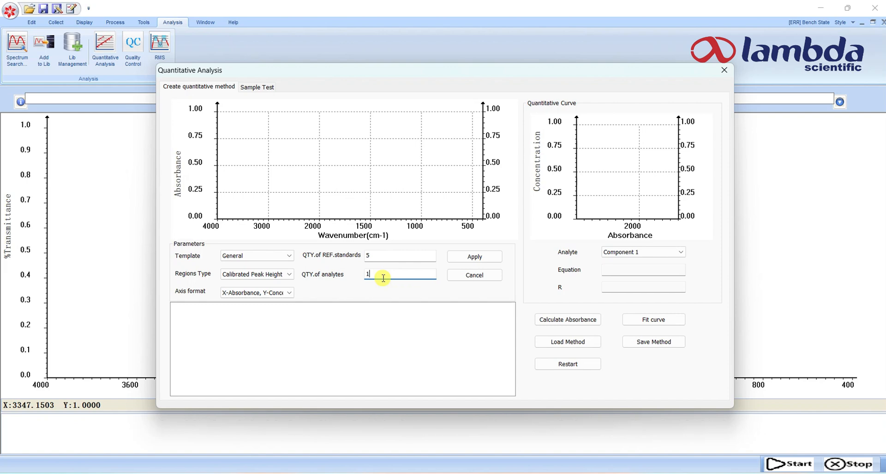
{"action": "left_click", "coordinate": [289, 294]}
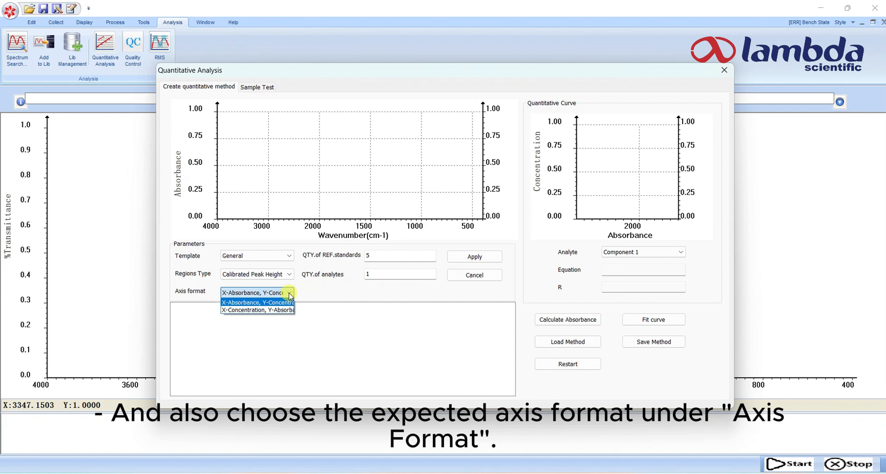
{"action": "left_click", "coordinate": [289, 292]}
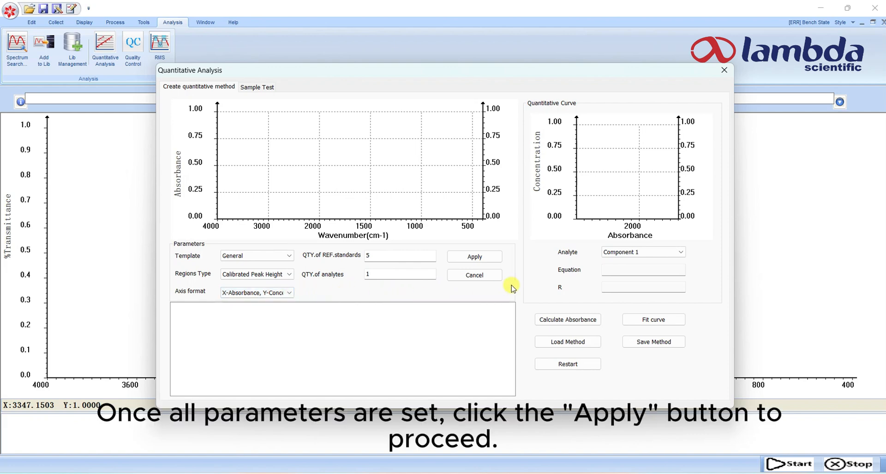
{"action": "left_click", "coordinate": [476, 257]}
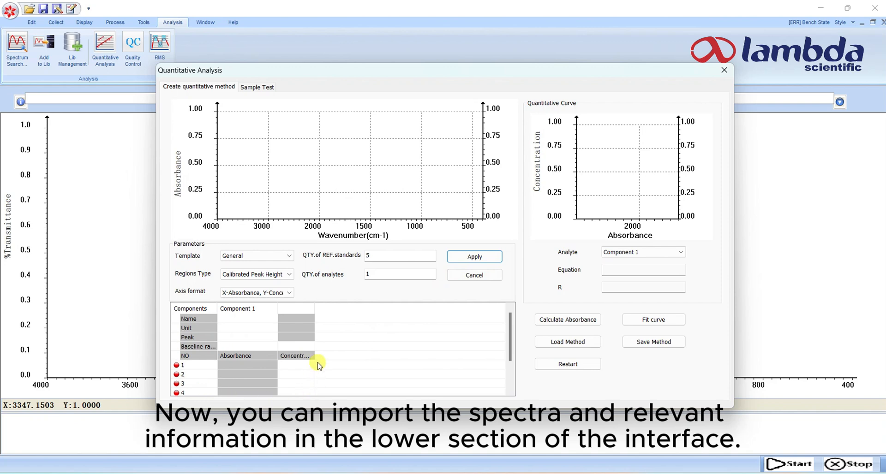
Name Component 1 TPH and set its unit to %
{"action": "left_click", "coordinate": [243, 322]}
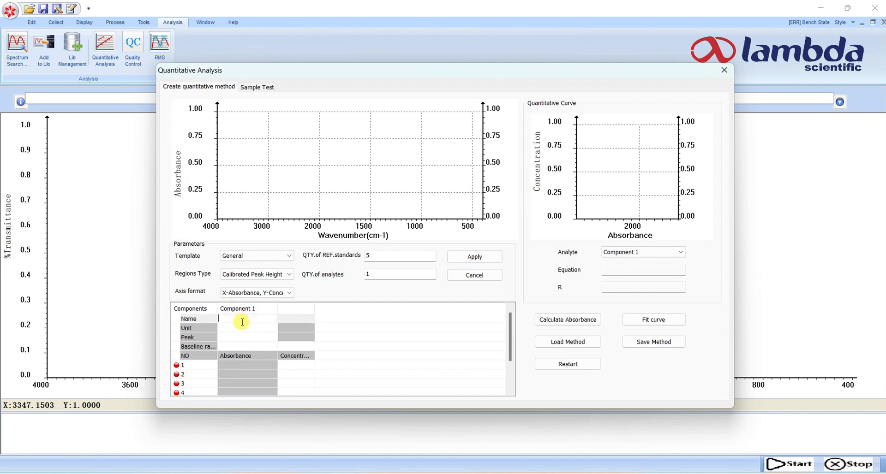
{"action": "type", "text": "TPH"}
{"action": "left_click", "coordinate": [233, 329]}
{"action": "left_click", "coordinate": [233, 329]}
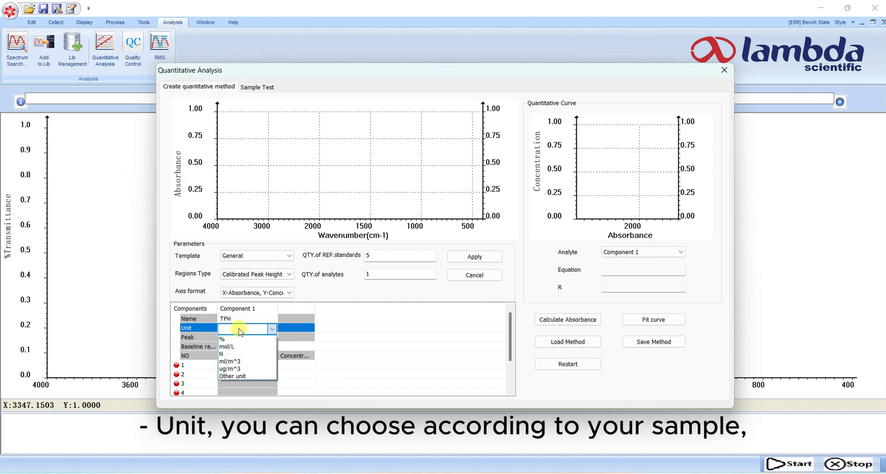
{"action": "left_click", "coordinate": [244, 340]}
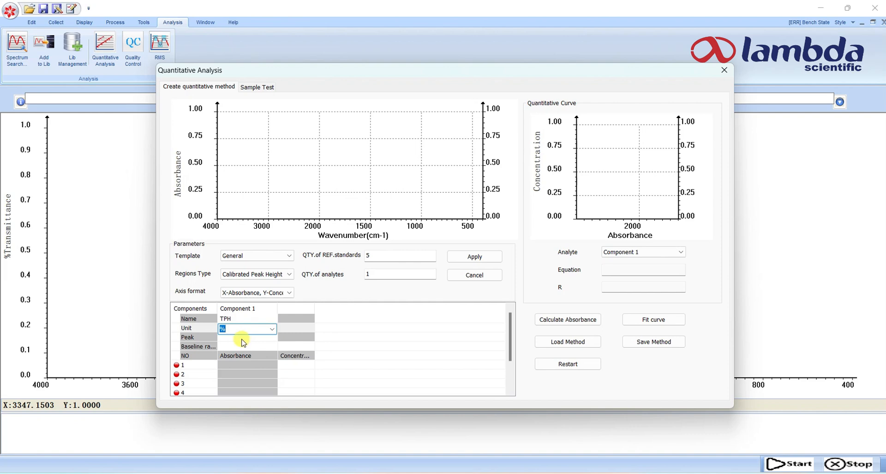
{"action": "left_click", "coordinate": [230, 340]}
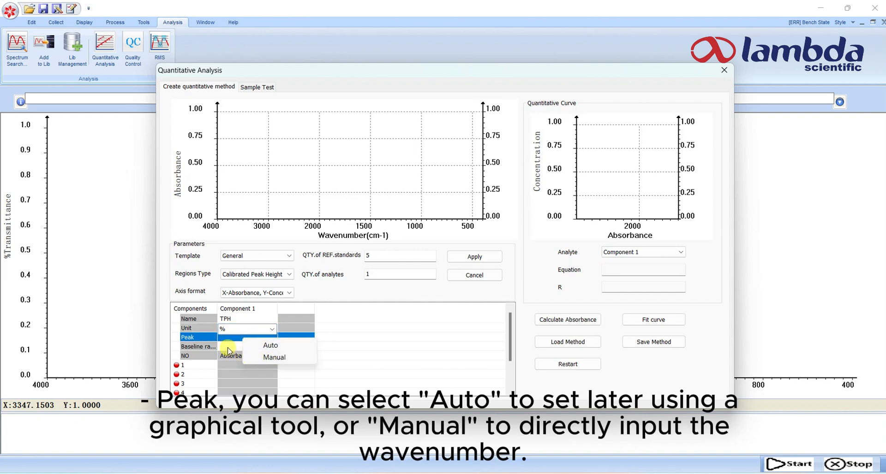
{"action": "left_click", "coordinate": [228, 348]}
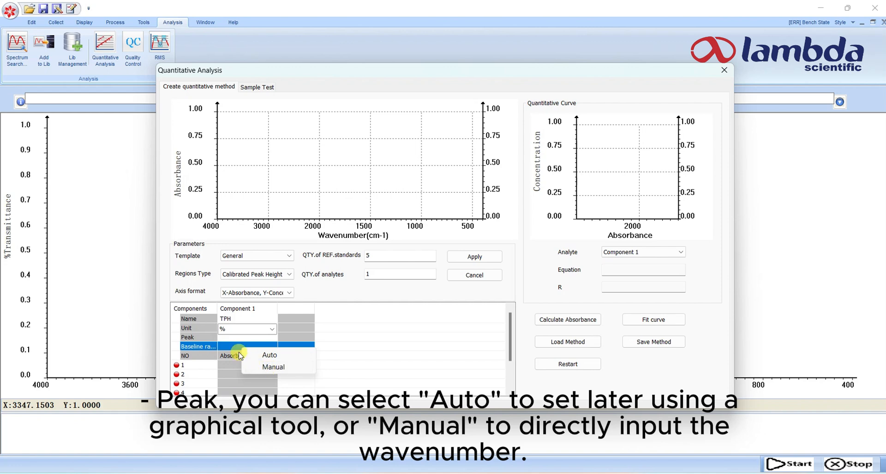
Import the 0.01mg spectrum as reference standard 1 and set its concentration to 0.01
{"action": "right_click", "coordinate": [206, 365]}
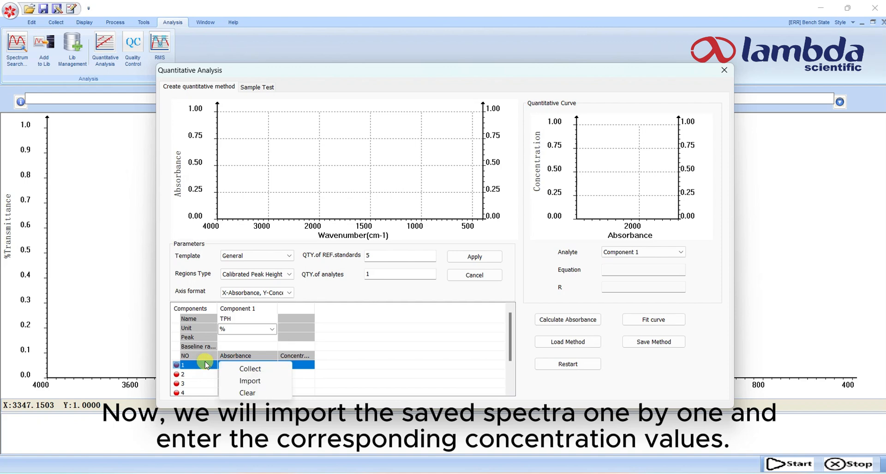
{"action": "left_click", "coordinate": [259, 382]}
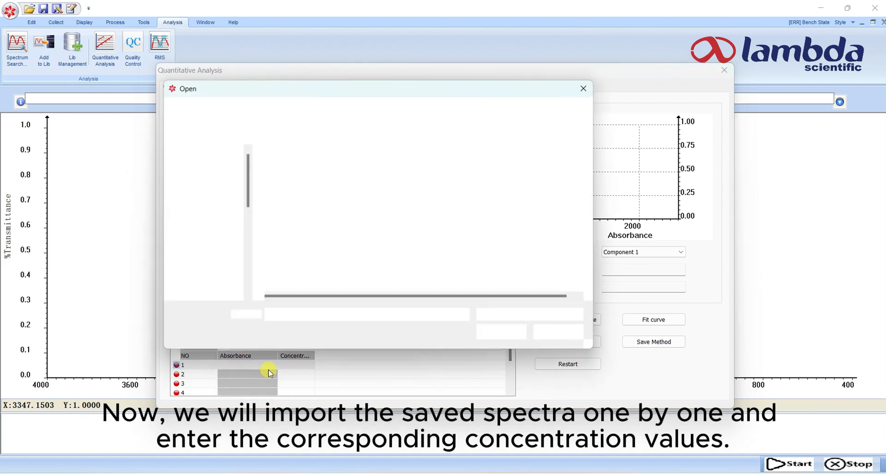
{"action": "left_click", "coordinate": [290, 169]}
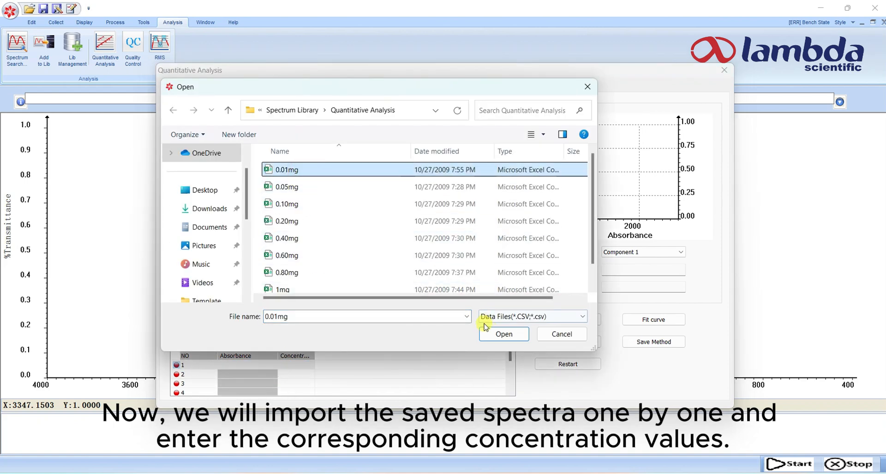
{"action": "left_click", "coordinate": [503, 334]}
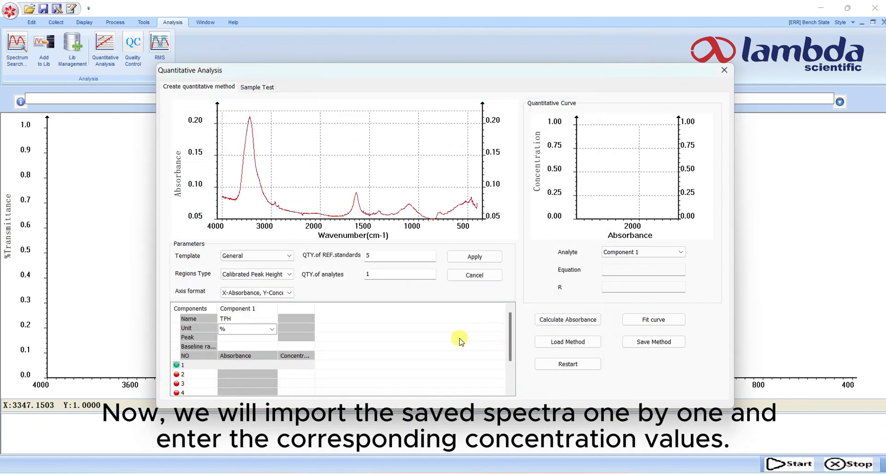
{"action": "left_click", "coordinate": [296, 365]}
{"action": "type", "text": "0.01"}
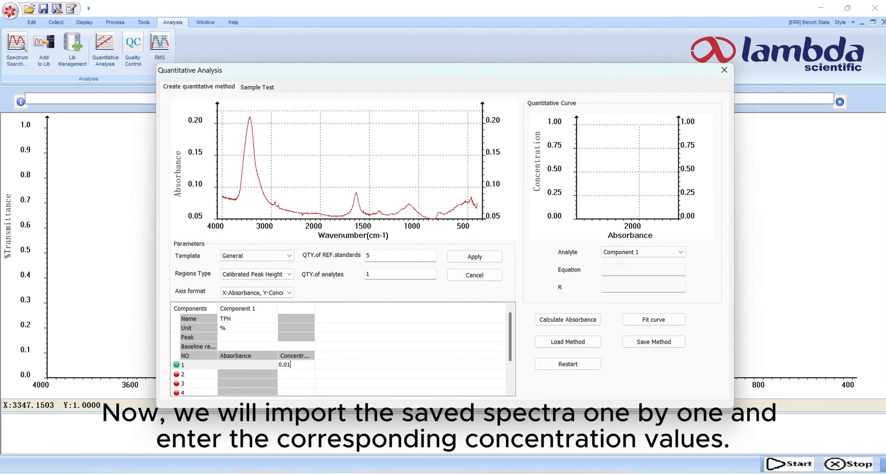
Import the 0.05mg spectrum as reference standard 2 and set its concentration to 0.05
{"action": "right_click", "coordinate": [213, 374]}
{"action": "left_click", "coordinate": [246, 394]}
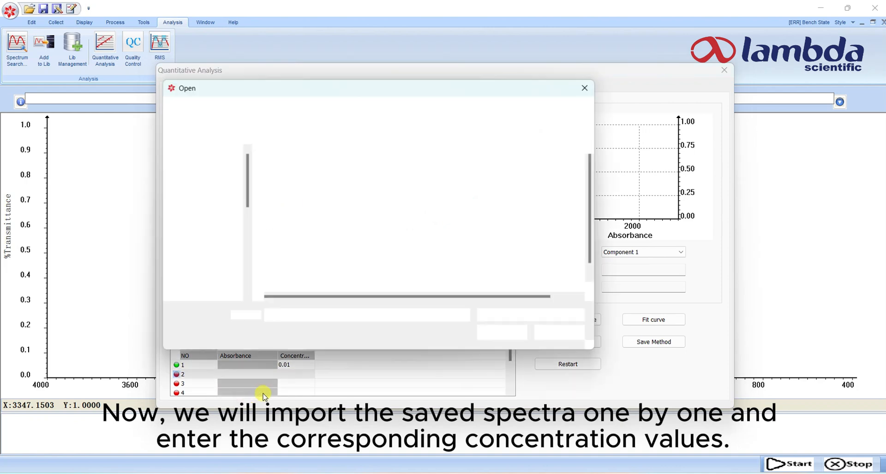
{"action": "left_click", "coordinate": [295, 187]}
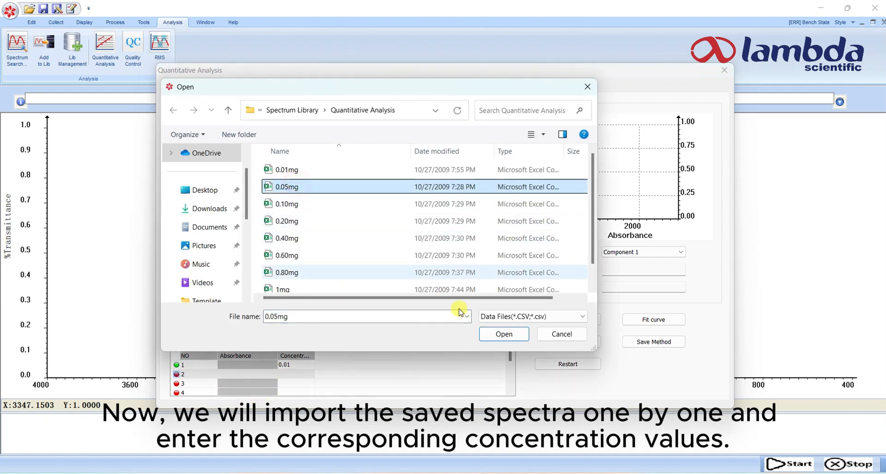
{"action": "left_click", "coordinate": [504, 333]}
{"action": "left_click", "coordinate": [288, 374]}
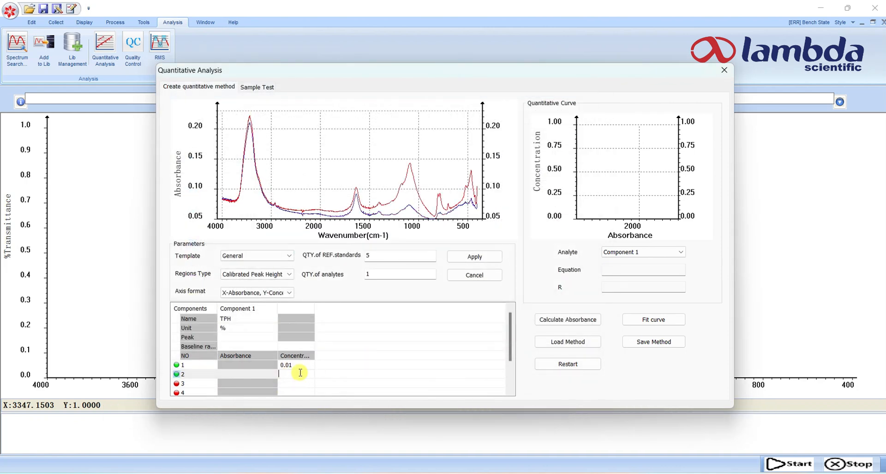
{"action": "type", "text": "0.05"}
Import the 0.10mg spectrum as reference standard 3 and set its concentration to 0.1
{"action": "right_click", "coordinate": [198, 384]}
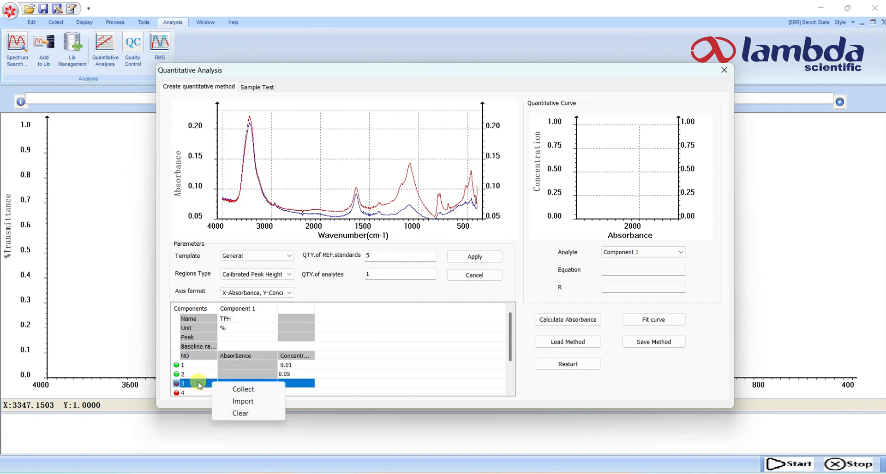
{"action": "left_click", "coordinate": [248, 402]}
{"action": "left_click", "coordinate": [304, 204]}
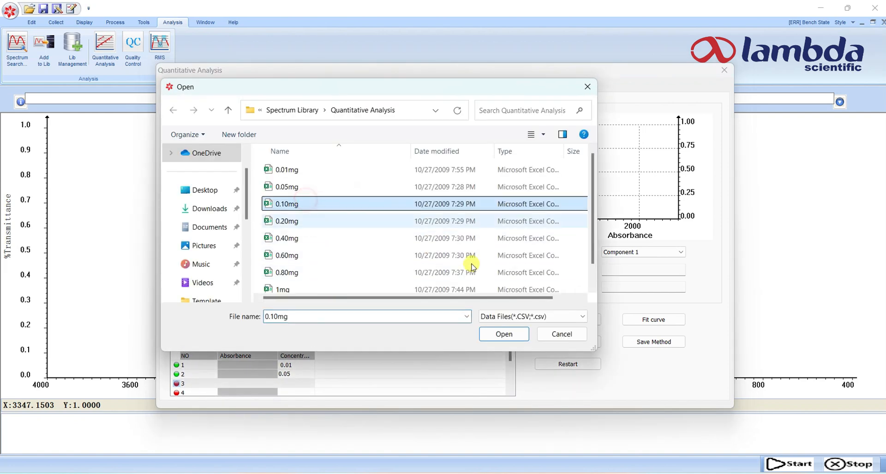
{"action": "left_click", "coordinate": [488, 333]}
{"action": "left_click", "coordinate": [291, 383]}
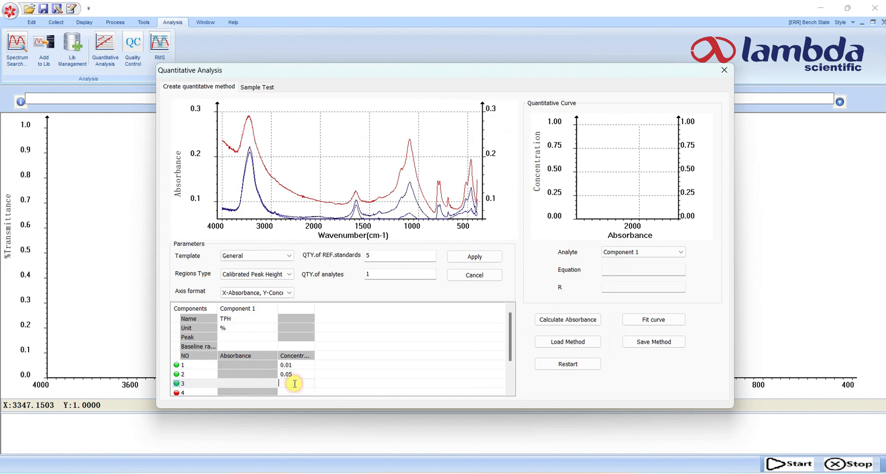
{"action": "type", "text": "0.1"}
Import the 0.20mg spectrum as reference standard 4 and set its concentration to 0.2
{"action": "right_click", "coordinate": [189, 393]}
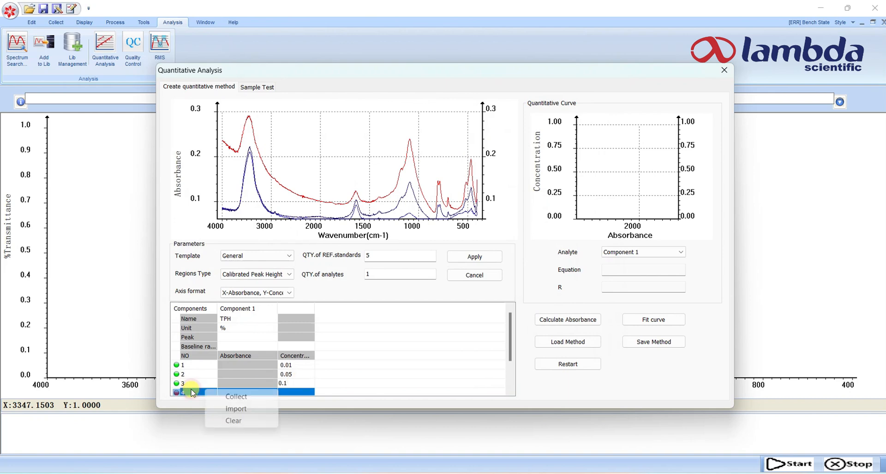
{"action": "left_click", "coordinate": [244, 410]}
{"action": "left_click", "coordinate": [296, 224]}
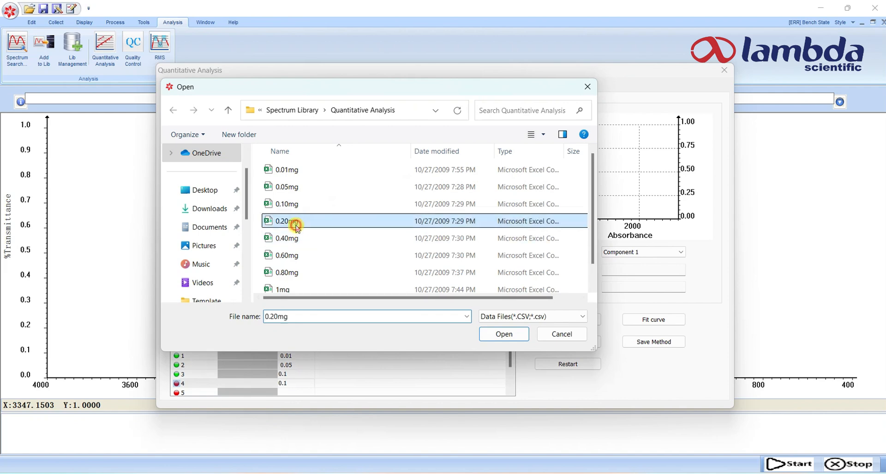
{"action": "left_click", "coordinate": [504, 334]}
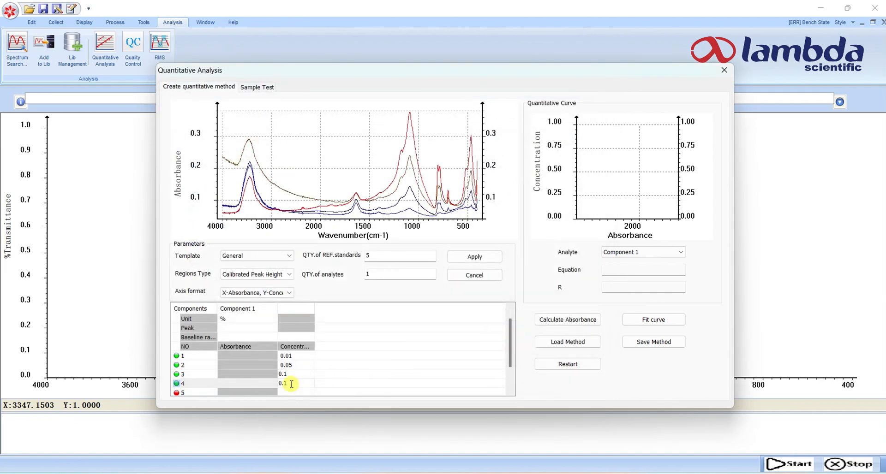
{"action": "key", "text": "BackSpace"}
{"action": "type", "text": "2"}
Import the 0.40mg spectrum as reference standard 5 and set its concentration to 0.4
{"action": "right_click", "coordinate": [205, 367]}
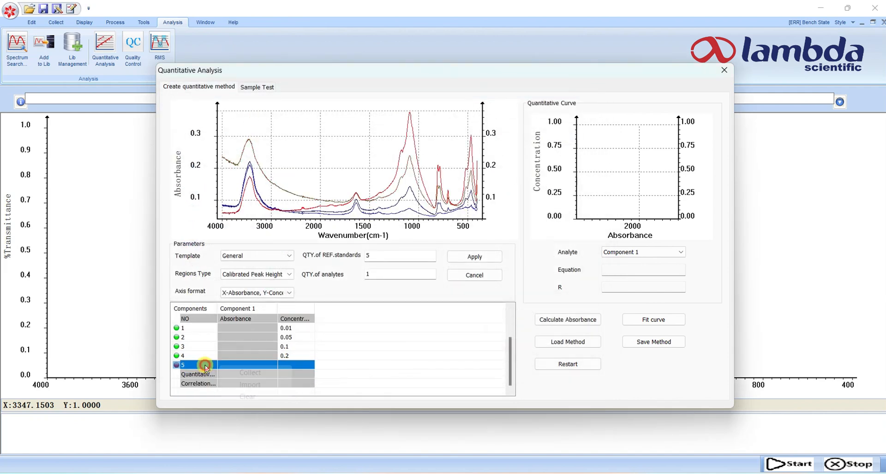
{"action": "left_click", "coordinate": [248, 385]}
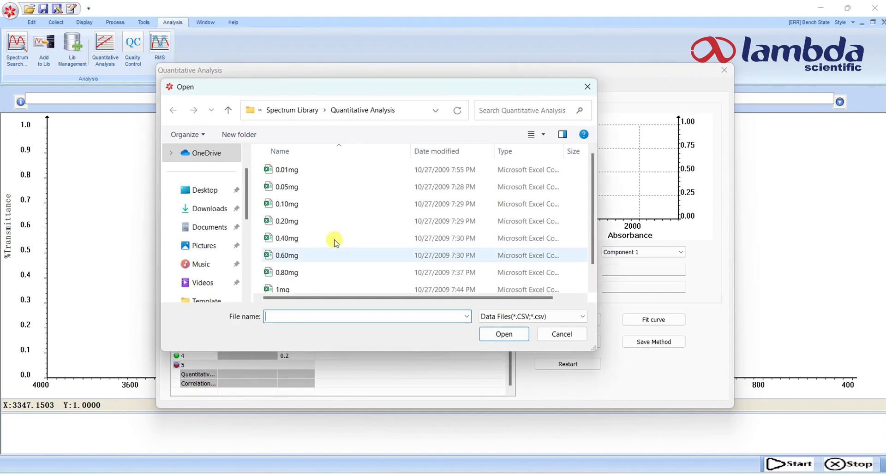
{"action": "left_click", "coordinate": [290, 238]}
{"action": "left_click", "coordinate": [490, 333]}
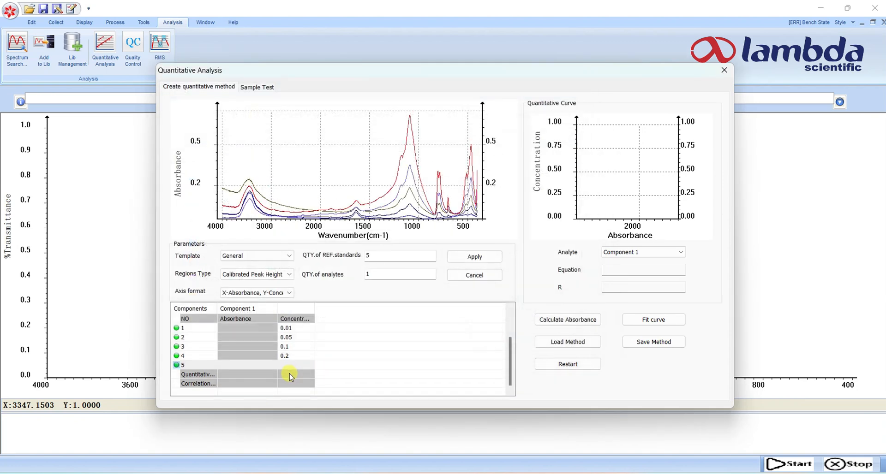
{"action": "double_click", "coordinate": [288, 366]}
{"action": "type", "text": "0.4"}
{"action": "key", "text": "Return"}
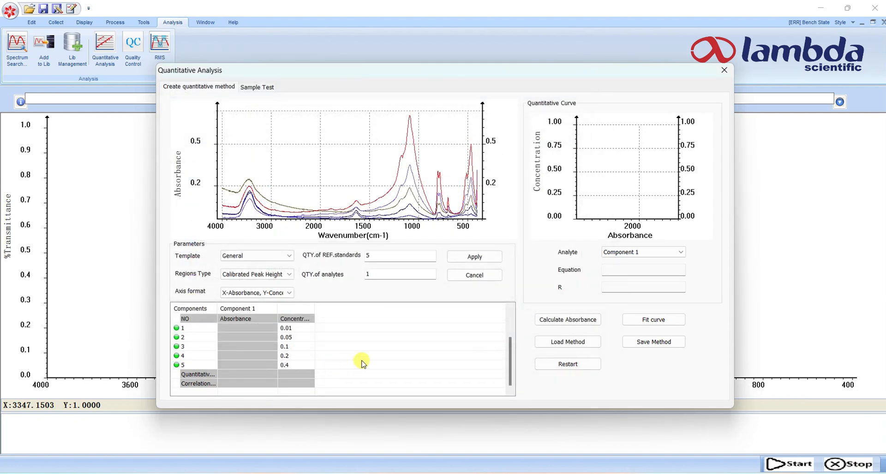
Set both the peak and the baseline range of the TPH component to automatic selection
{"action": "scroll", "coordinate": [362, 363], "scroll_direction": "up", "scroll_amount": 4}
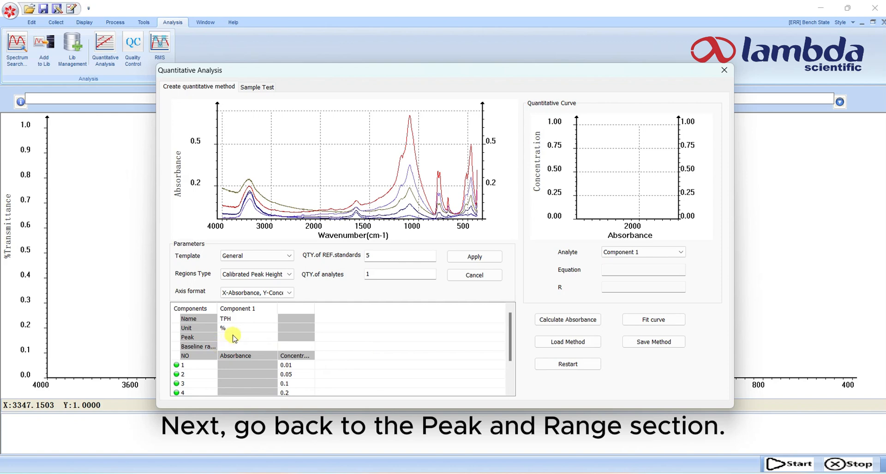
{"action": "left_click", "coordinate": [234, 337]}
{"action": "left_click", "coordinate": [247, 338]}
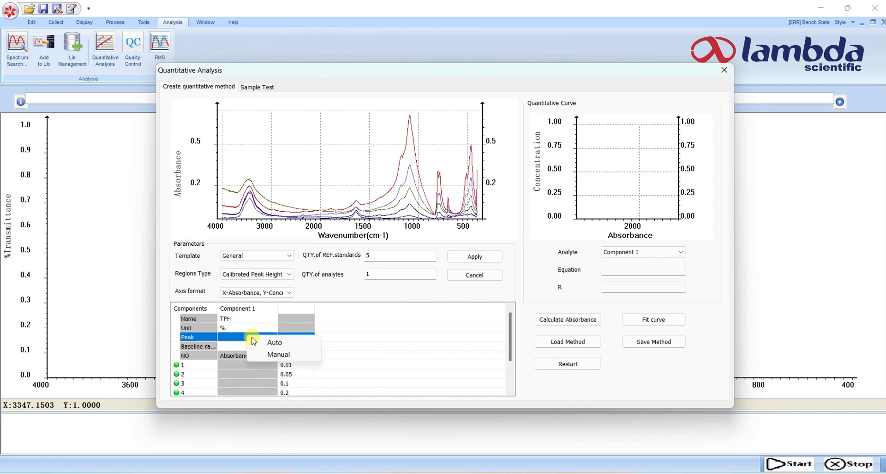
{"action": "left_click", "coordinate": [272, 345]}
{"action": "left_click", "coordinate": [244, 347]}
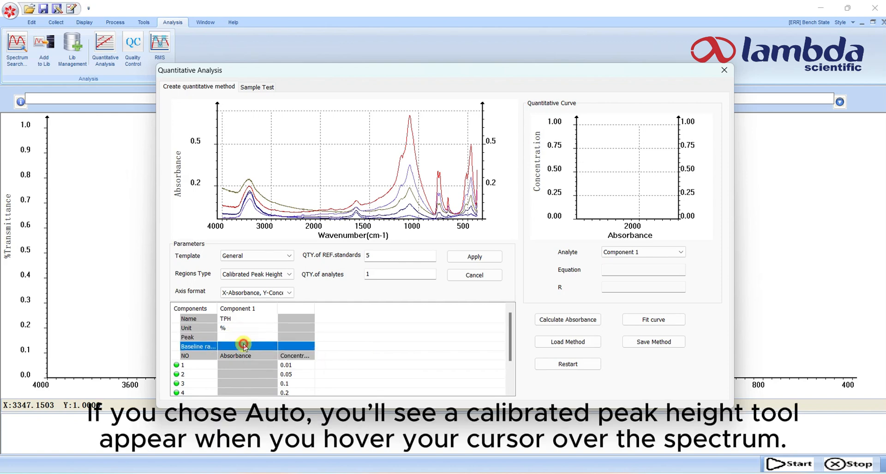
{"action": "left_click", "coordinate": [245, 347]}
{"action": "left_click", "coordinate": [282, 353]}
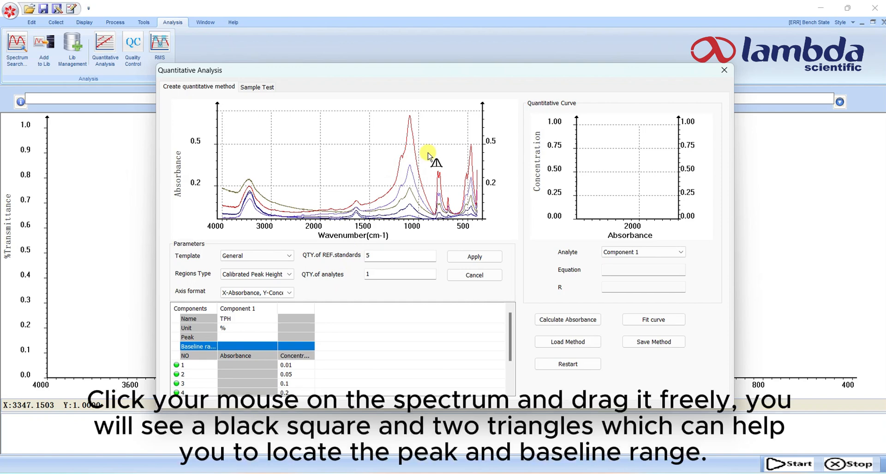
Place the calibrated peak height markers on the spectra, with the peak at 1092 and the baseline range from 1584 to 837
{"action": "left_click_drag", "start_coordinate": [428, 153], "coordinate": [402, 149]}
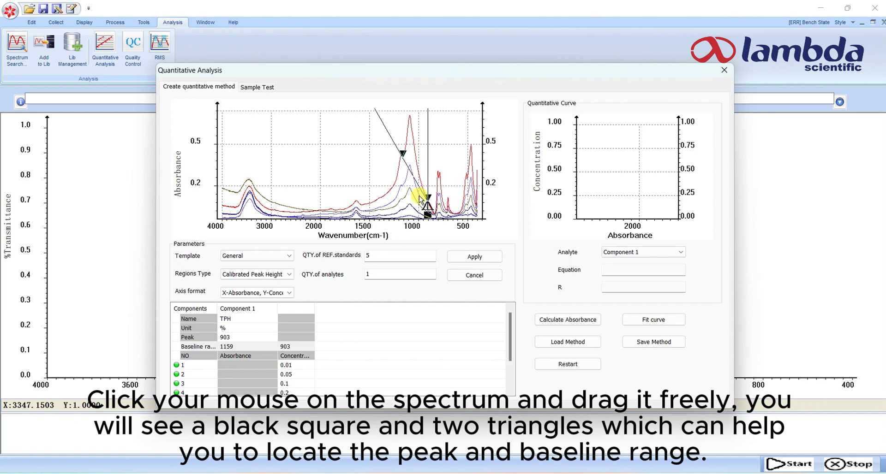
{"action": "mouse_move", "coordinate": [420, 198]}
{"action": "left_mouse_down"}
{"action": "mouse_move", "coordinate": [427, 213]}
{"action": "mouse_move", "coordinate": [410, 216]}
{"action": "left_mouse_up"}
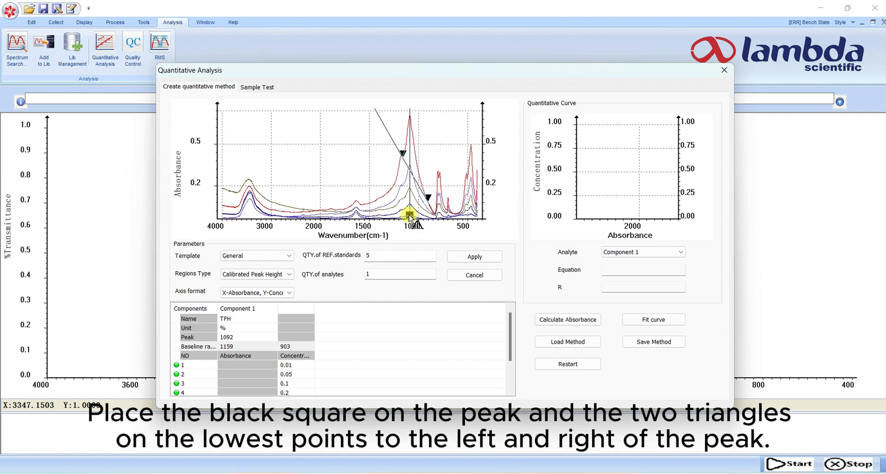
{"action": "mouse_move", "coordinate": [410, 217]}
{"action": "left_mouse_down"}
{"action": "mouse_move", "coordinate": [397, 206]}
{"action": "mouse_move", "coordinate": [402, 157]}
{"action": "mouse_move", "coordinate": [362, 202]}
{"action": "left_mouse_up"}
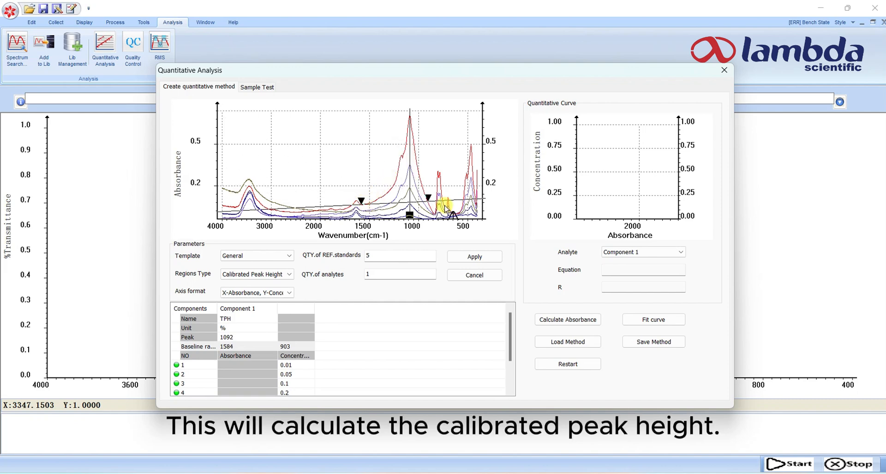
{"action": "left_click_drag", "start_coordinate": [428, 198], "coordinate": [436, 209]}
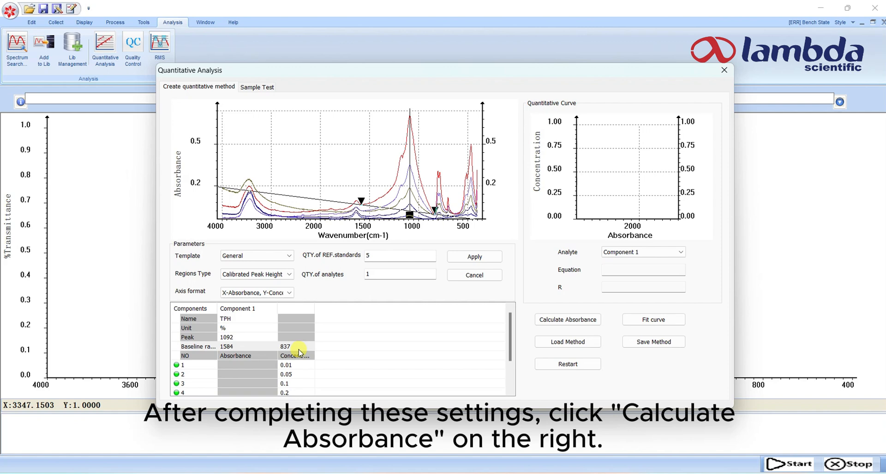
Calculate the absorbance of the reference standards and fit the quantitative curve
{"action": "left_click", "coordinate": [576, 322]}
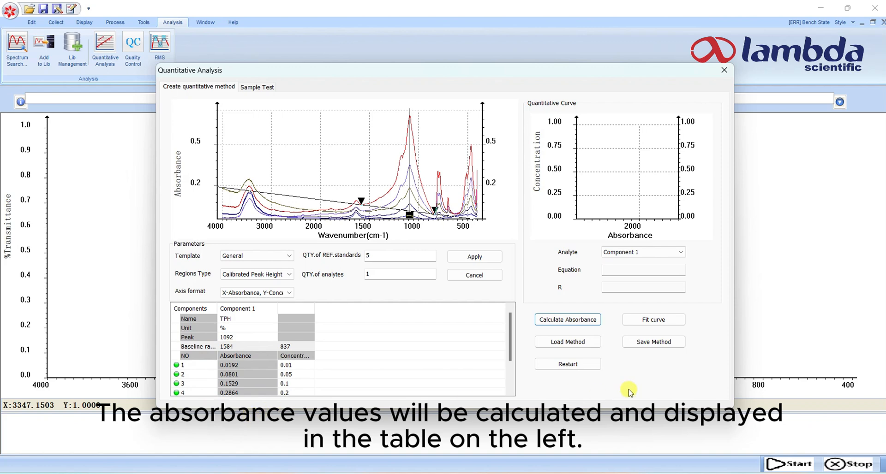
{"action": "left_click", "coordinate": [659, 324]}
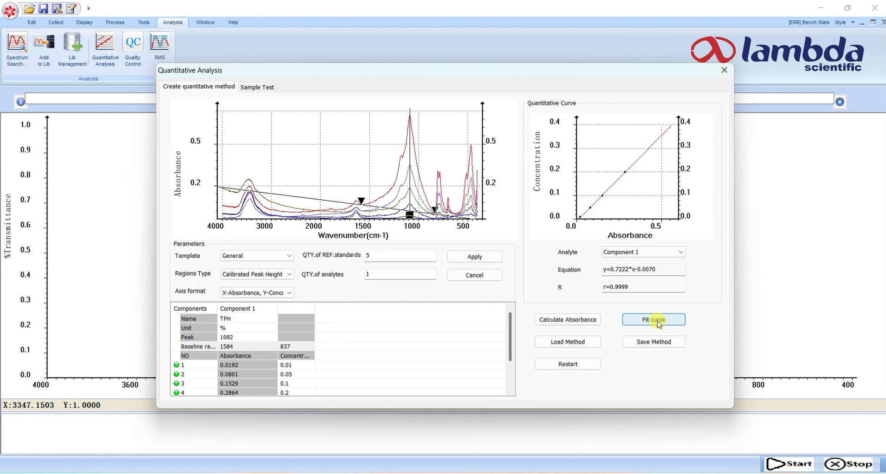
Save the quantitative method as Q1 in the Quantitative Analysis folder
{"action": "left_click", "coordinate": [648, 344]}
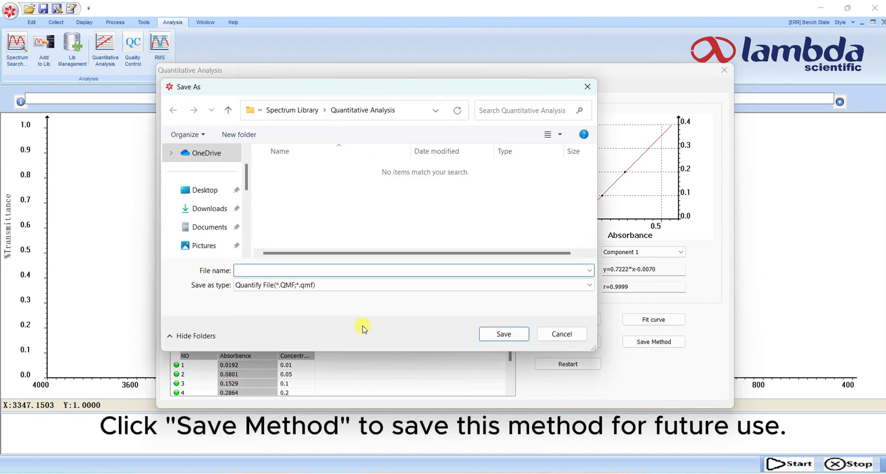
{"action": "type", "text": "Q1"}
{"action": "left_click", "coordinate": [508, 337]}
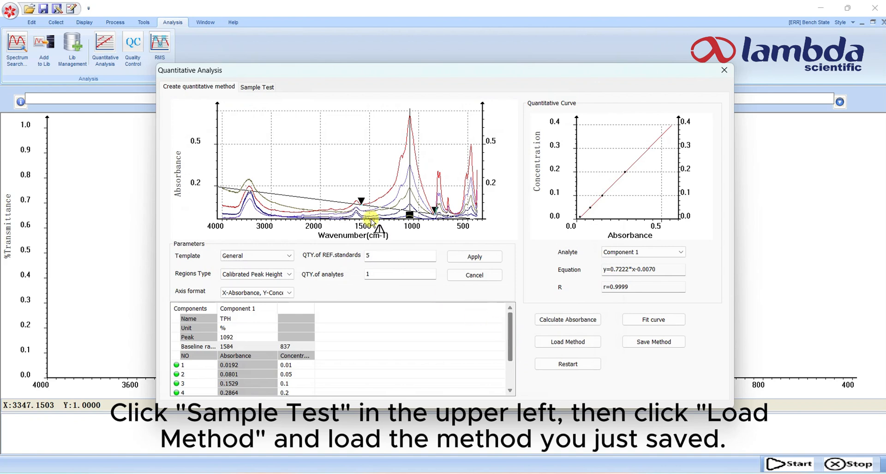
Load the saved method Q1.QMF for a sample test
{"action": "left_click", "coordinate": [257, 88]}
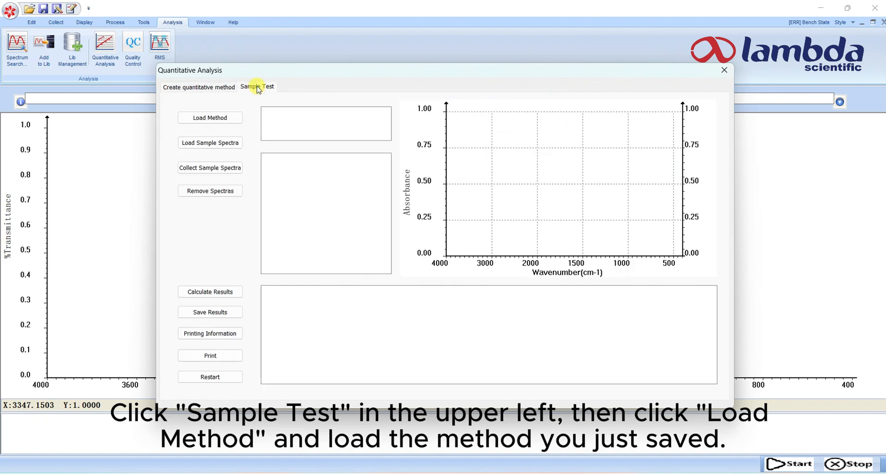
{"action": "left_click", "coordinate": [228, 119]}
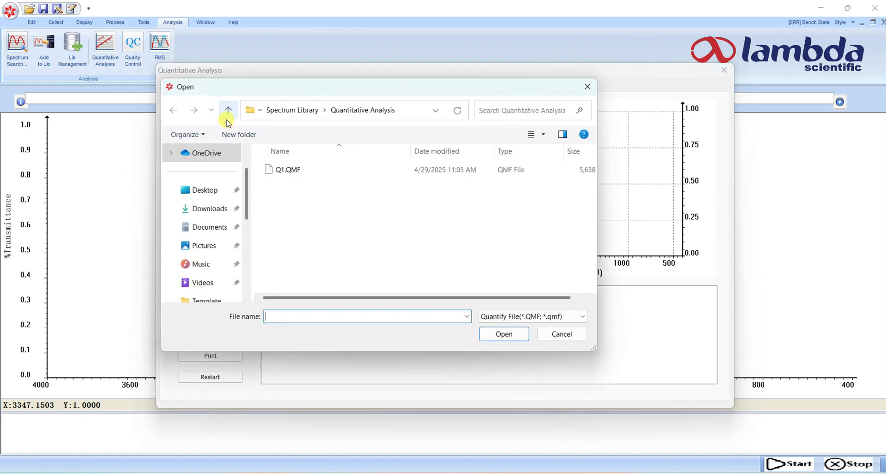
{"action": "left_click", "coordinate": [286, 171]}
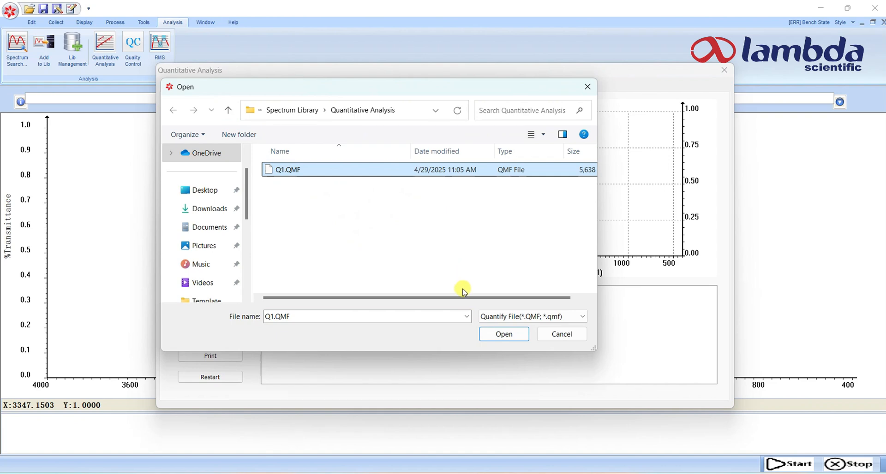
{"action": "left_click", "coordinate": [499, 335]}
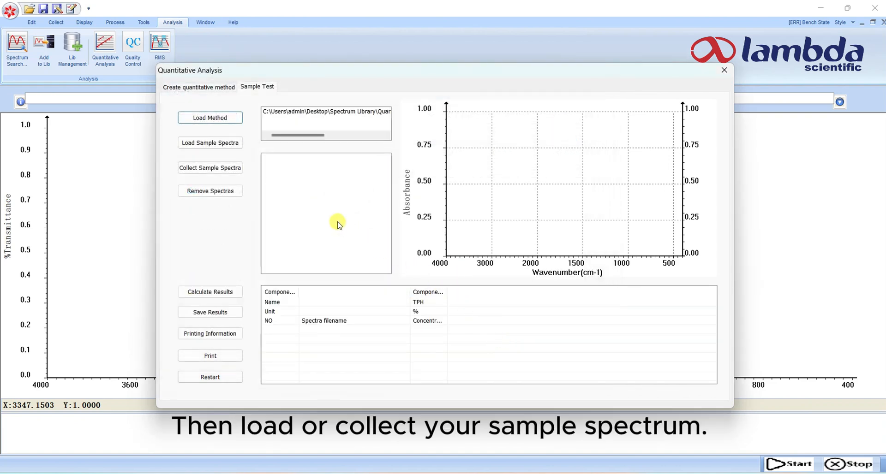
Load the 1mg spectrum as the sample and calculate its TPH concentration
{"action": "left_click", "coordinate": [219, 145]}
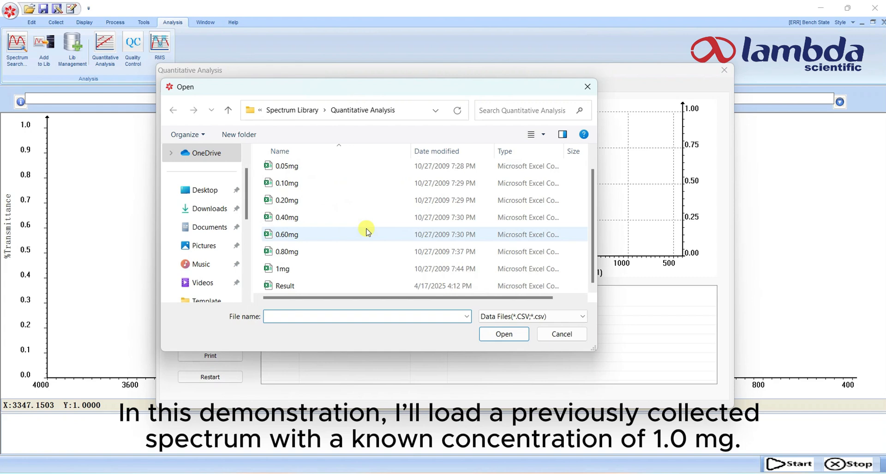
{"action": "left_click", "coordinate": [295, 269]}
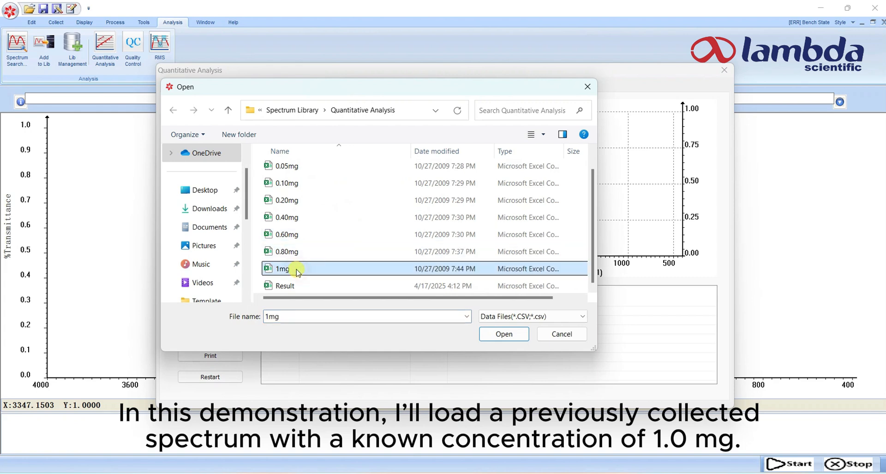
{"action": "left_click", "coordinate": [504, 334]}
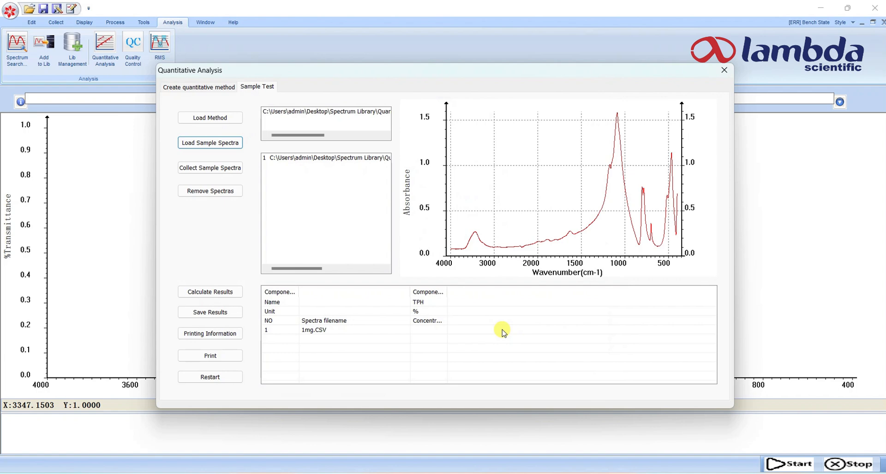
{"action": "left_click", "coordinate": [226, 293]}
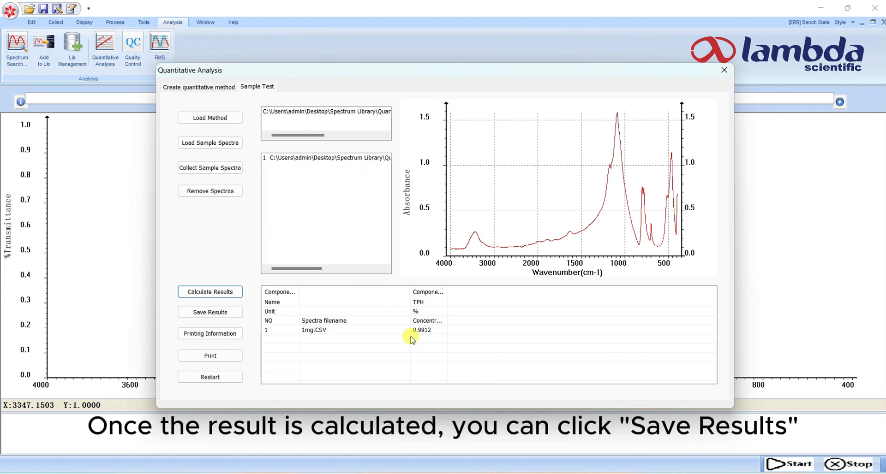
Save the sample test results as a CSV file named Result 1
{"action": "left_click", "coordinate": [218, 314]}
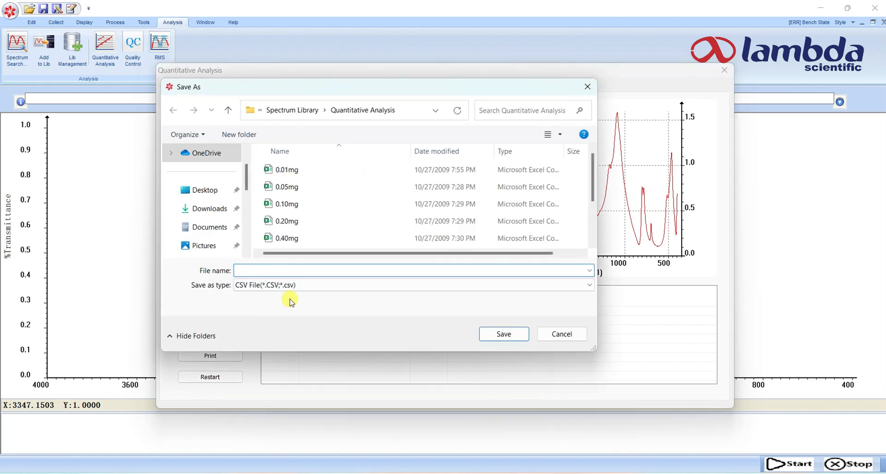
{"action": "type", "text": "Res"}
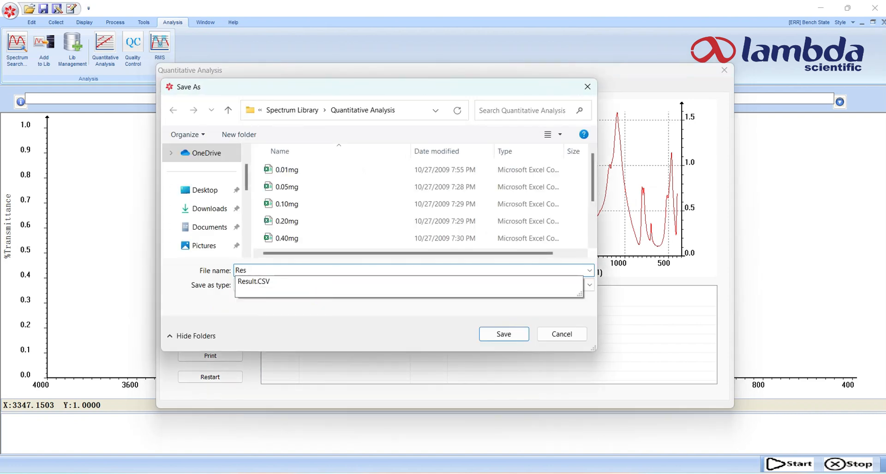
{"action": "type", "text": "ult 1"}
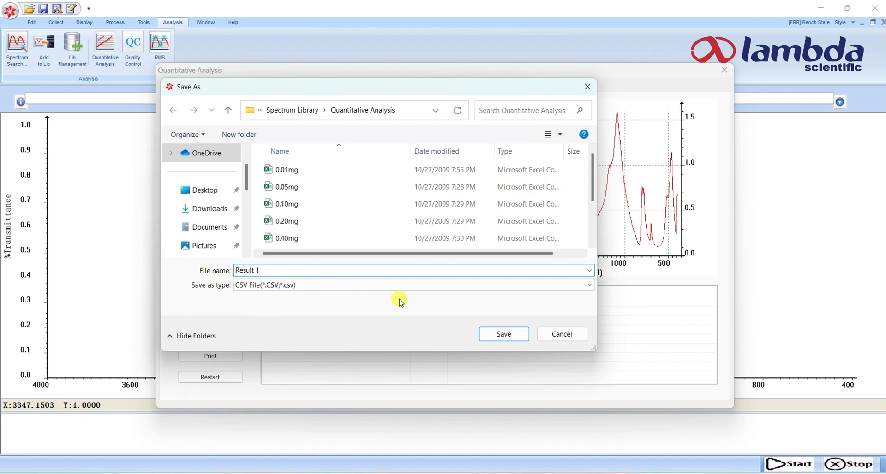
{"action": "left_click", "coordinate": [513, 336]}
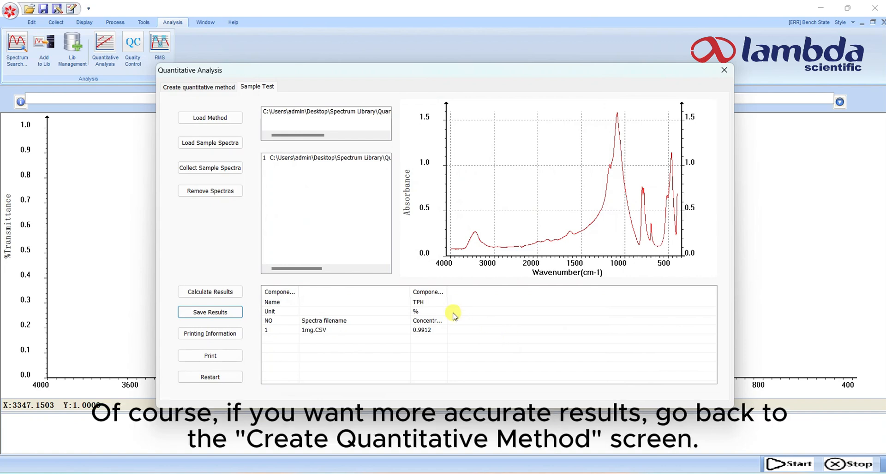
{"action": "left_click", "coordinate": [209, 88]}
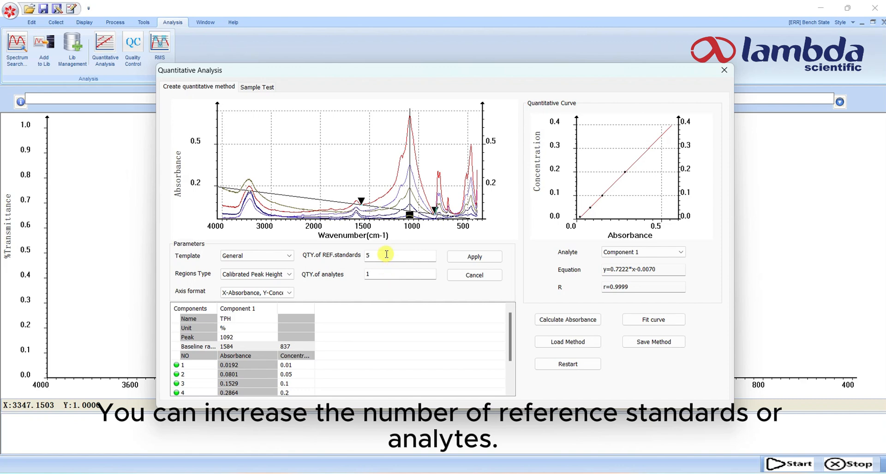
{"action": "left_click_drag", "start_coordinate": [386, 255], "coordinate": [363, 254]}
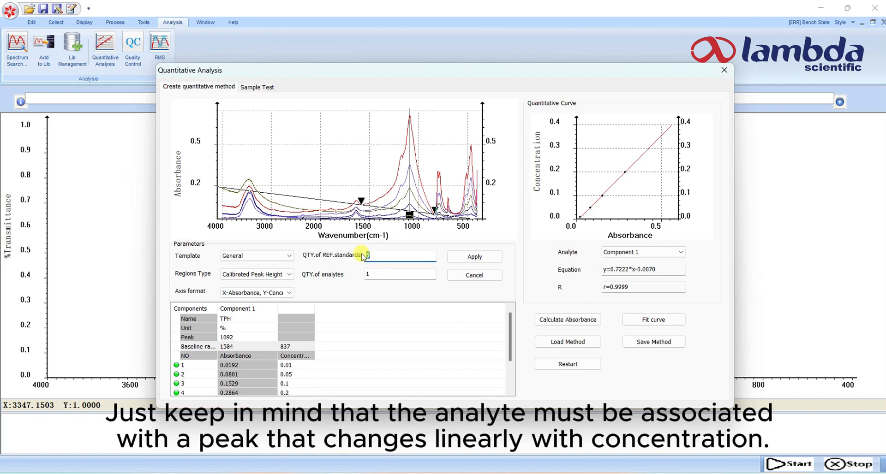
{"action": "left_click_drag", "start_coordinate": [392, 274], "coordinate": [350, 277]}
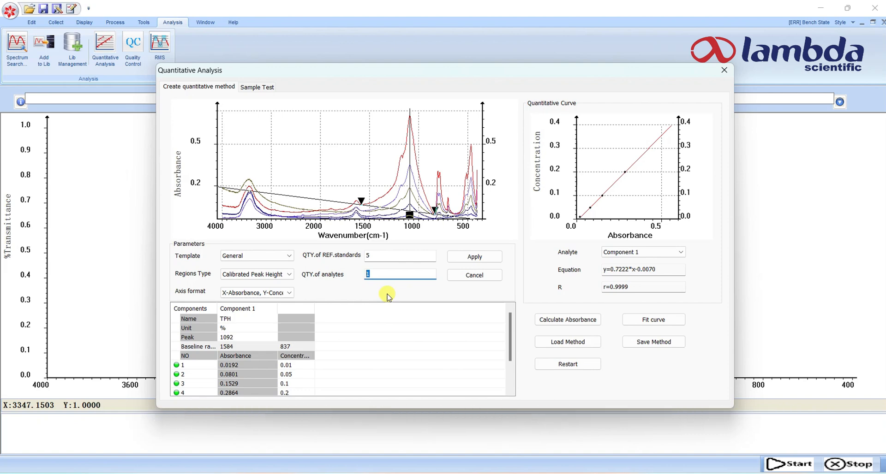
Close the Quantitative Analysis window and accept clearing its data
{"action": "left_click", "coordinate": [725, 71]}
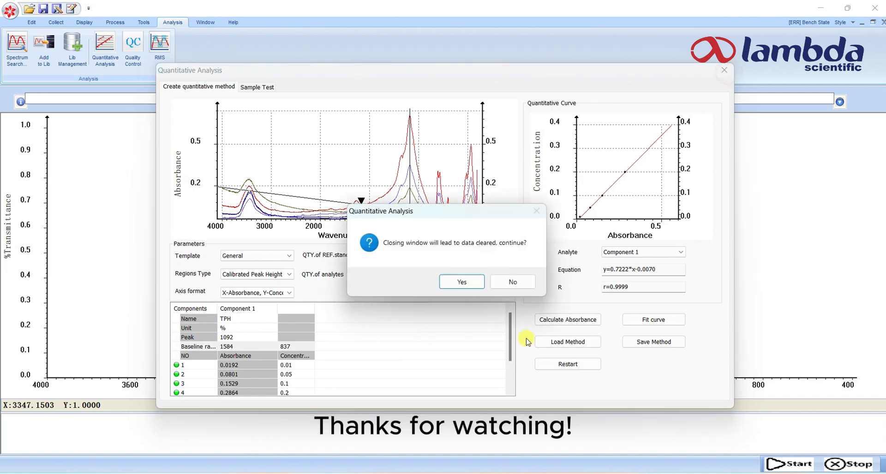
{"action": "left_click", "coordinate": [461, 284]}
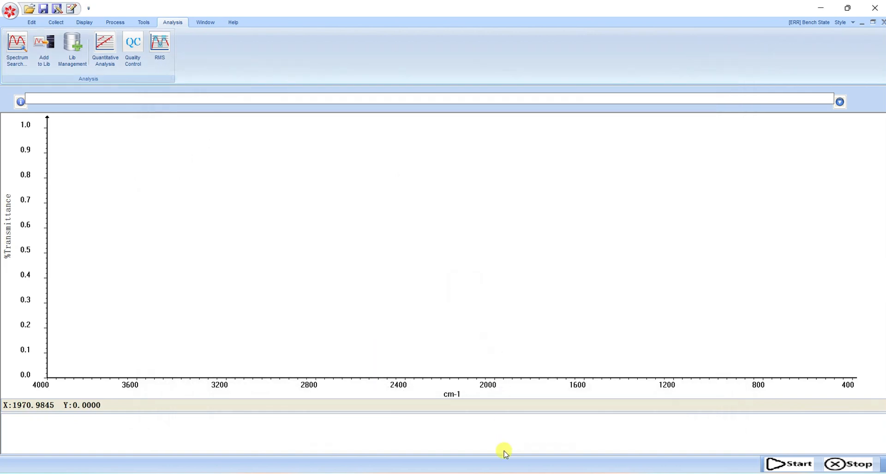